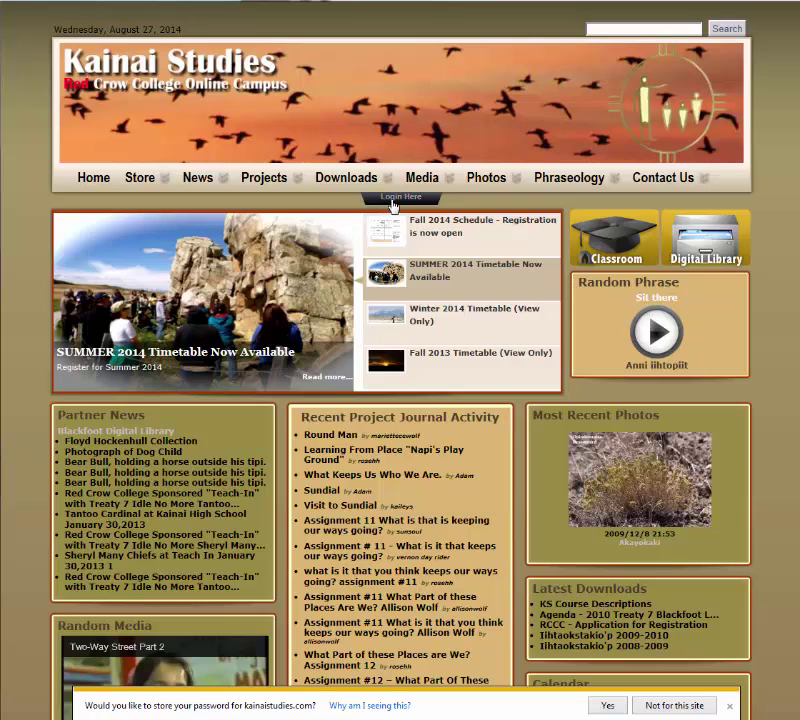
# Step: Log in through the Login Here panel with the test account's username and password
pyautogui.click(393, 200)
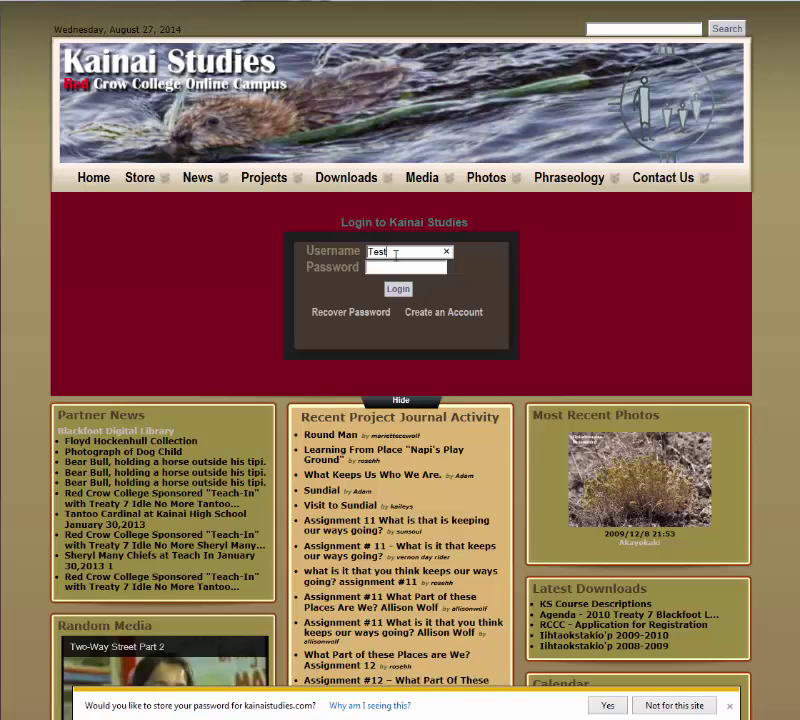
pyautogui.click(396, 255)
pyautogui.write('Test_')
pyautogui.write('U')
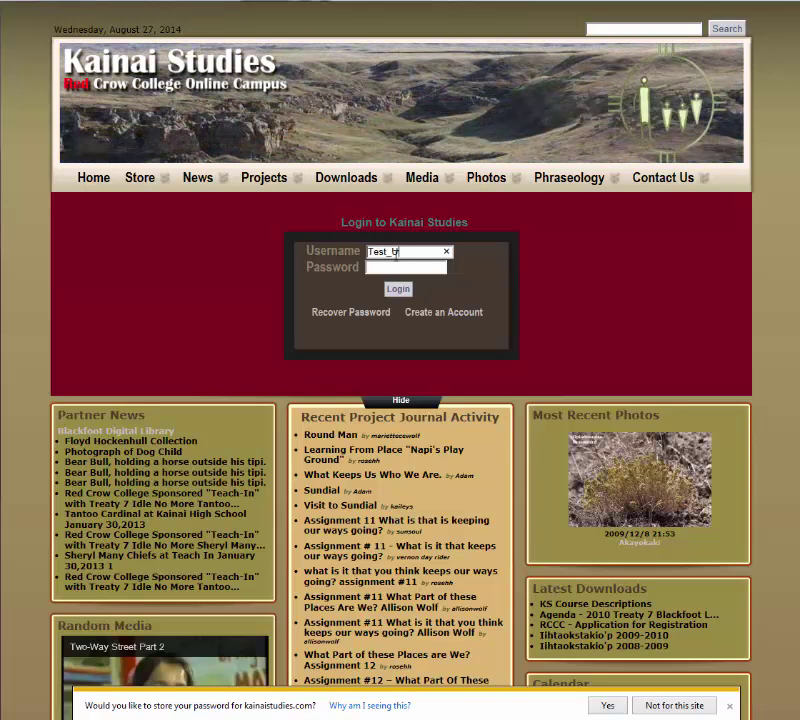
pyautogui.press('BackSpace')
pyautogui.press('BackSpace')
pyautogui.press('BackSpace')
pyautogui.press('BackSpace')
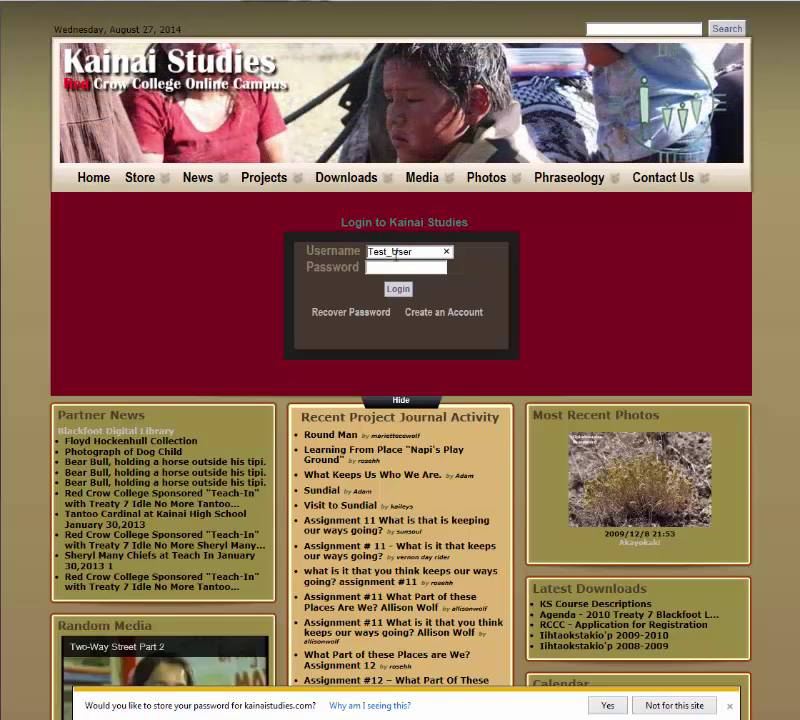
pyautogui.write('12345')
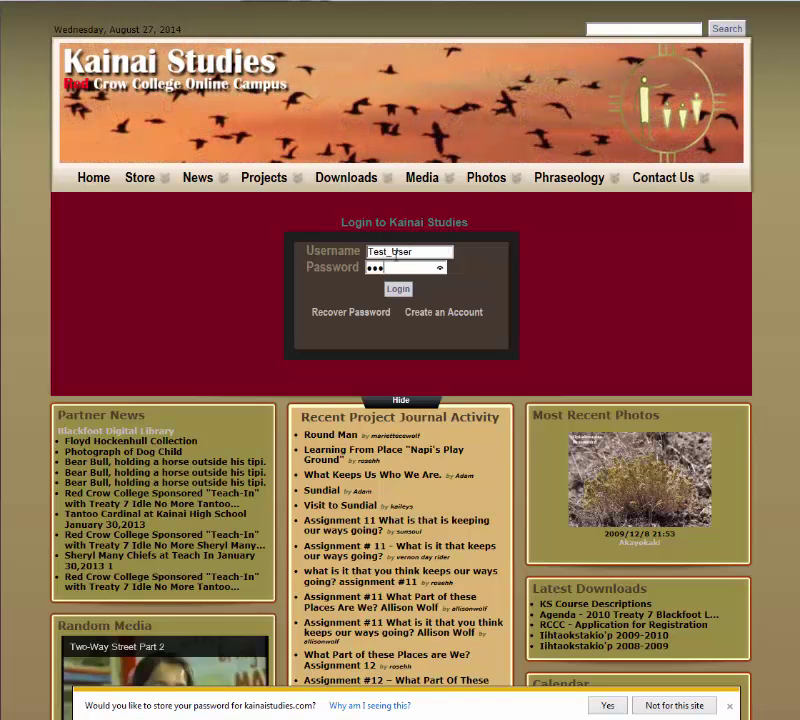
pyautogui.write('67890')
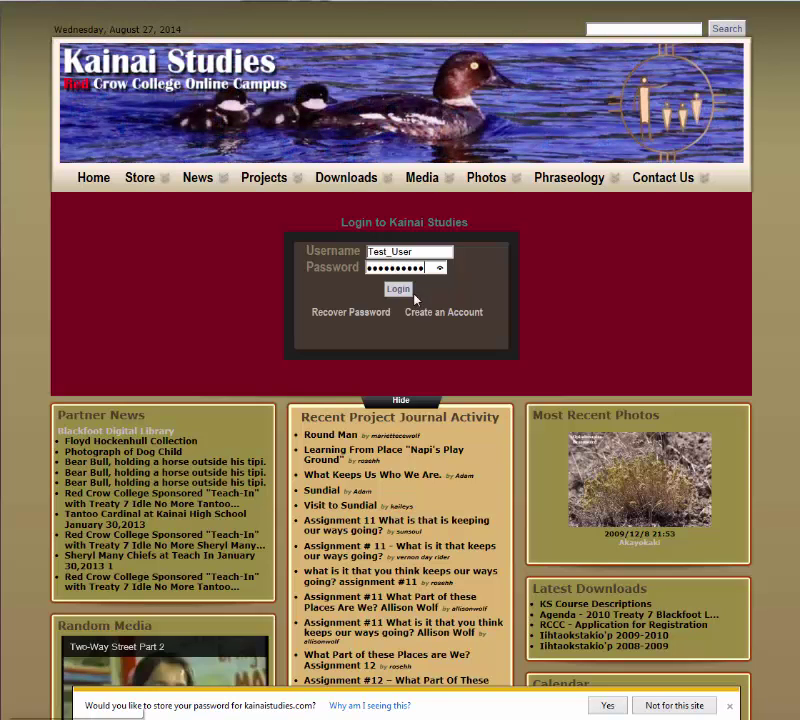
pyautogui.click(406, 290)
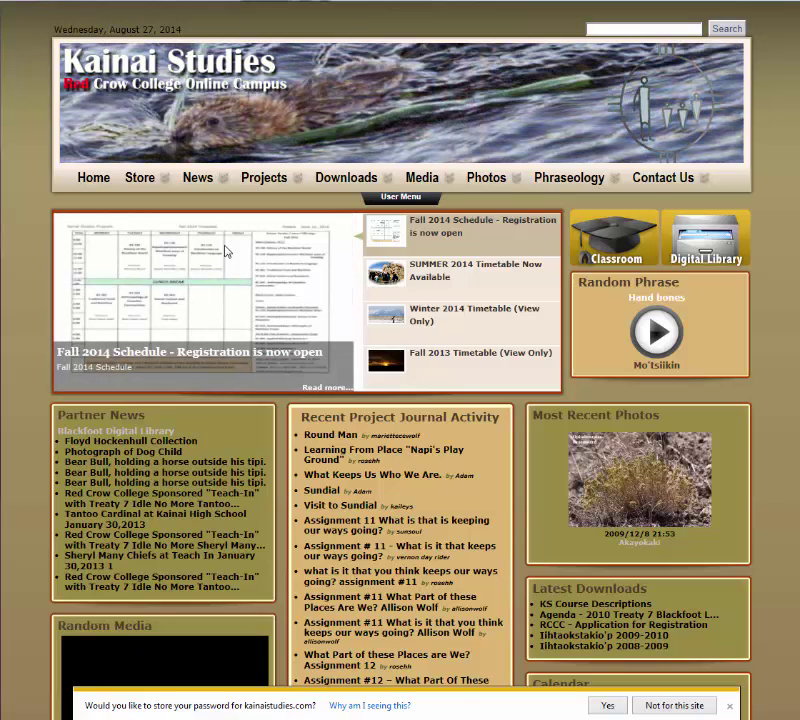
# Step: Open News > Submit News and scroll through the empty Submit an article form
pyautogui.moveTo(223, 187)
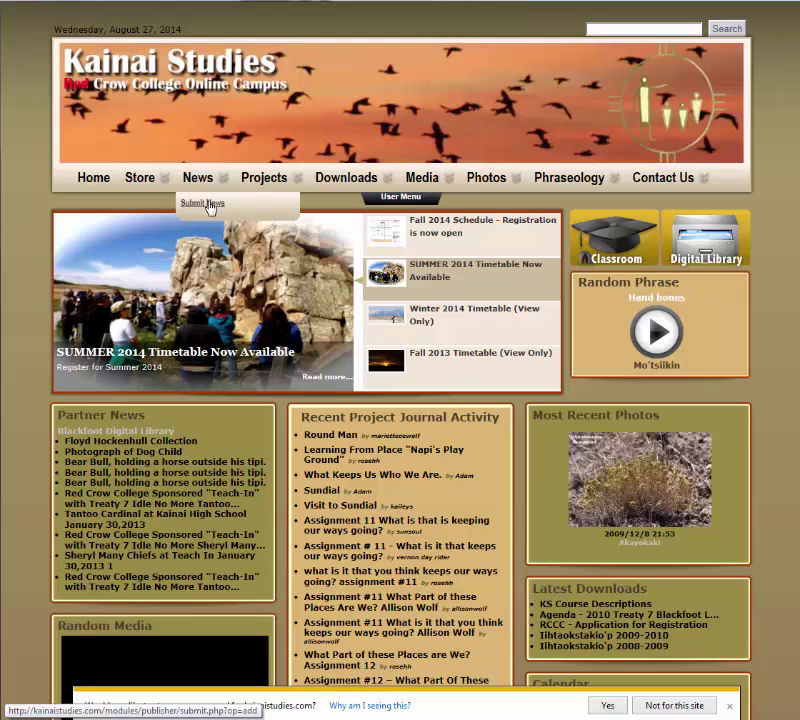
pyautogui.click(209, 206)
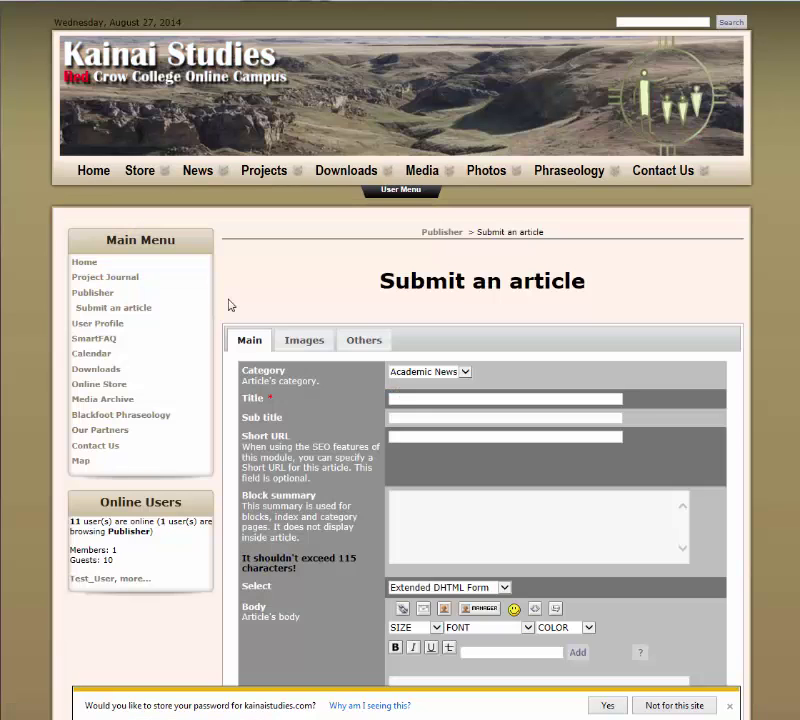
pyautogui.scroll(-1, 221, 316)
pyautogui.scroll(-4, 221, 316)
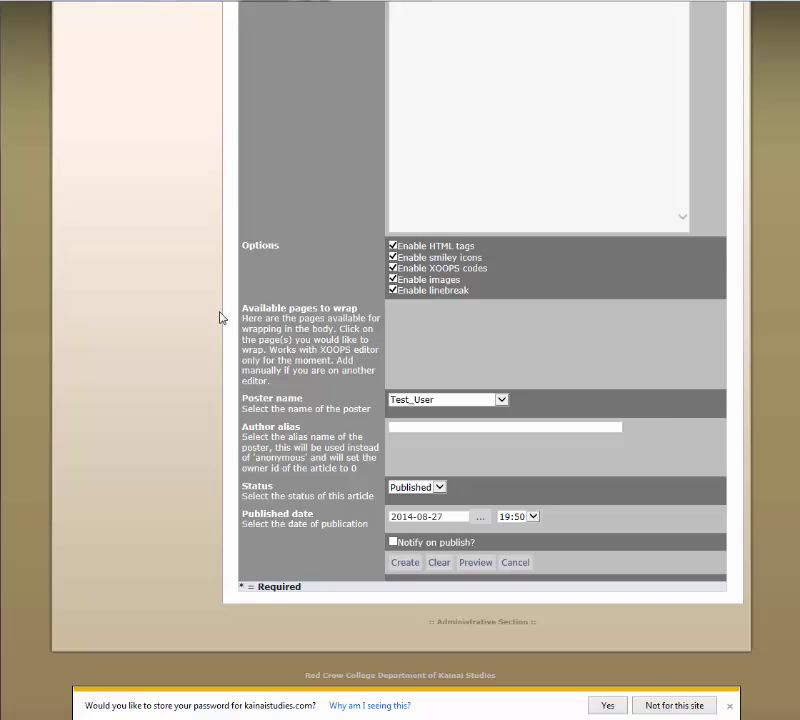
pyautogui.scroll(5, 221, 316)
pyautogui.scroll(-3, 456, 347)
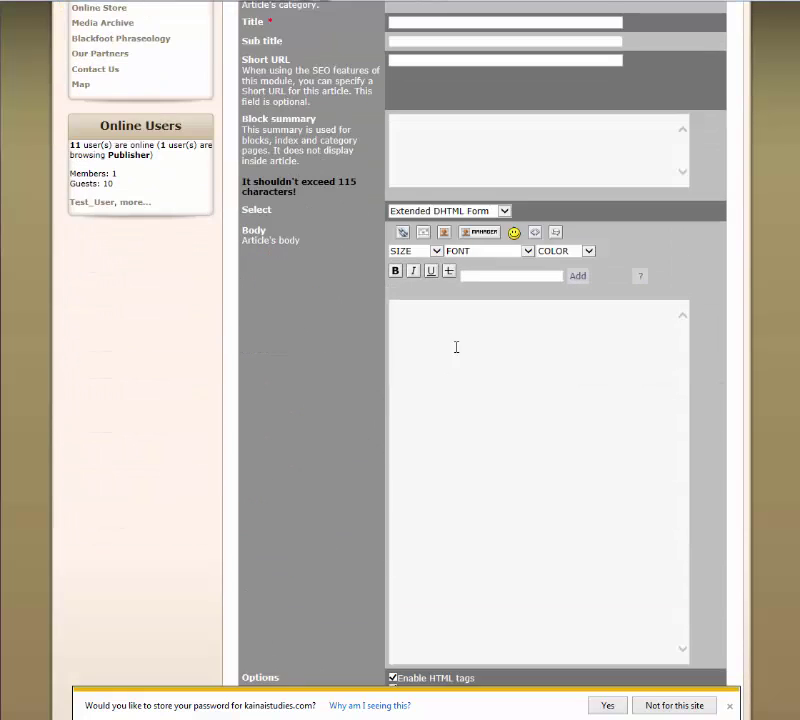
pyautogui.scroll(4, 298, 371)
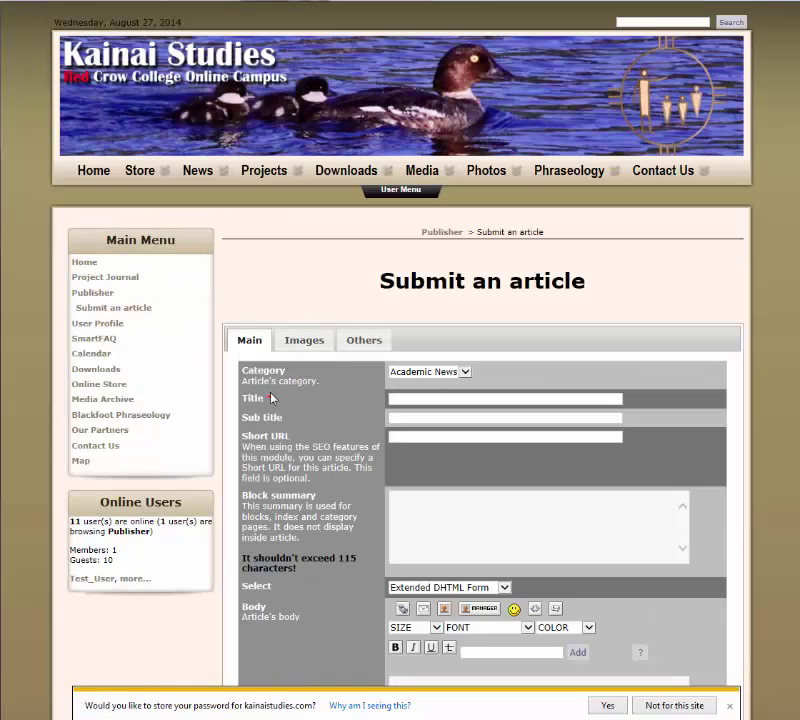
pyautogui.scroll(-2, 273, 397)
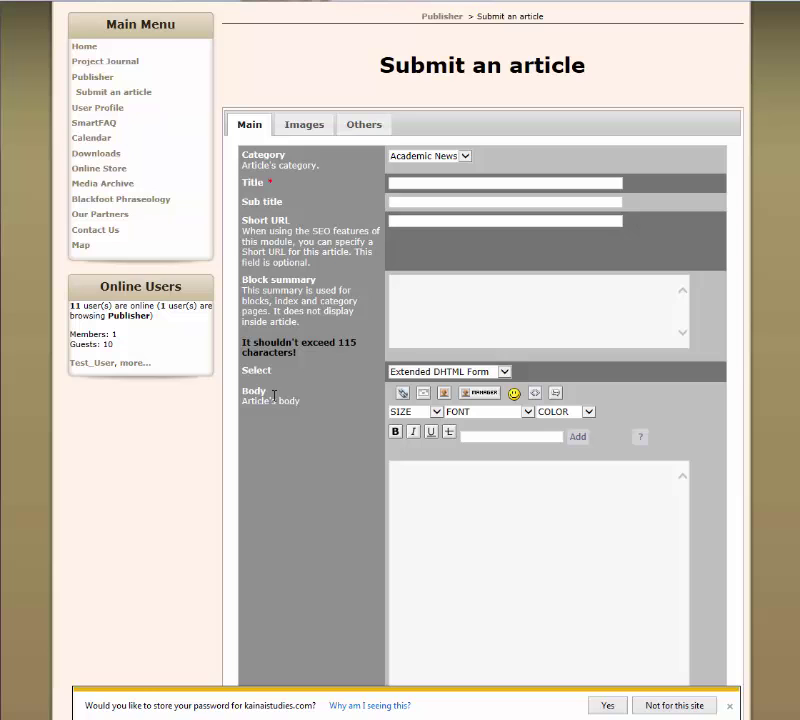
# Step: Switch to the article's Images tab and highlight the recommended 420w x 250h size
pyautogui.click(305, 131)
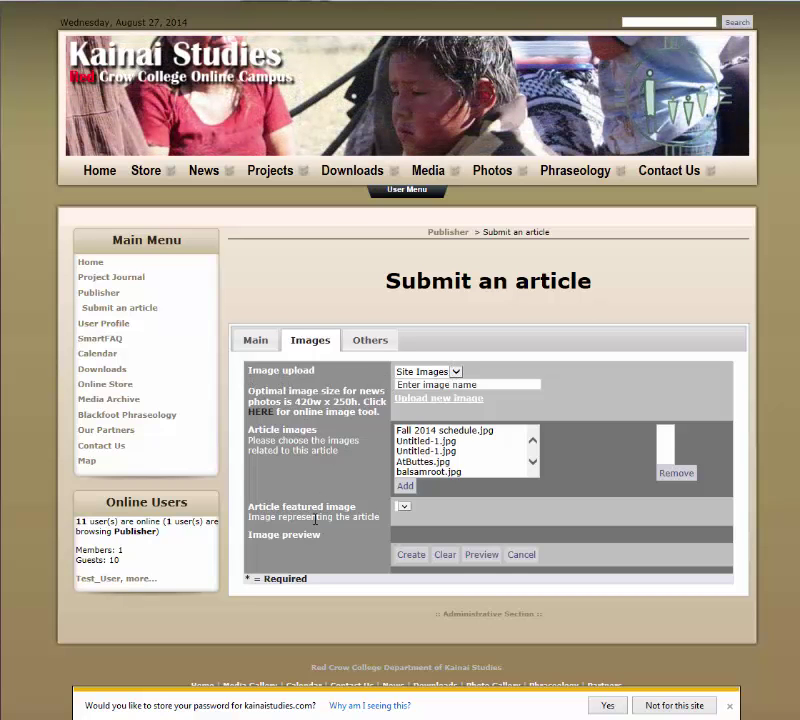
pyautogui.moveTo(294, 401); pyautogui.dragTo(358, 401)
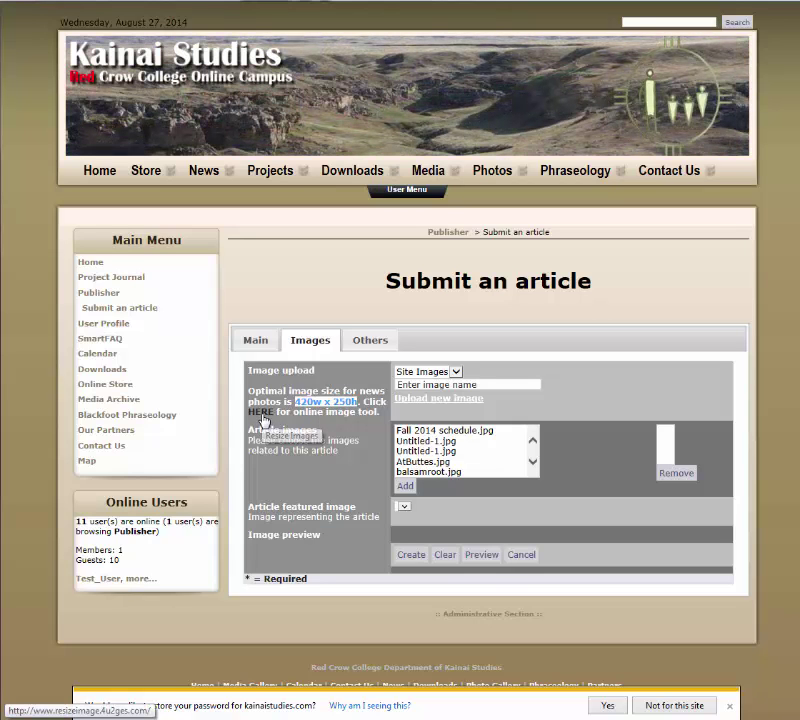
# Step: Follow the HERE link to the online tool and launch the Image Resizer upload form
pyautogui.click(263, 419)
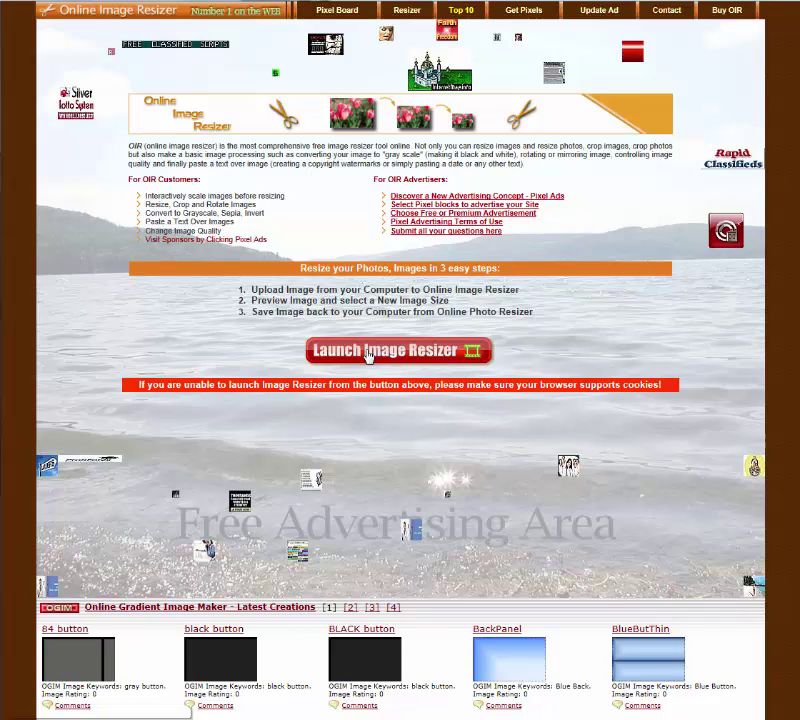
pyautogui.click(368, 352)
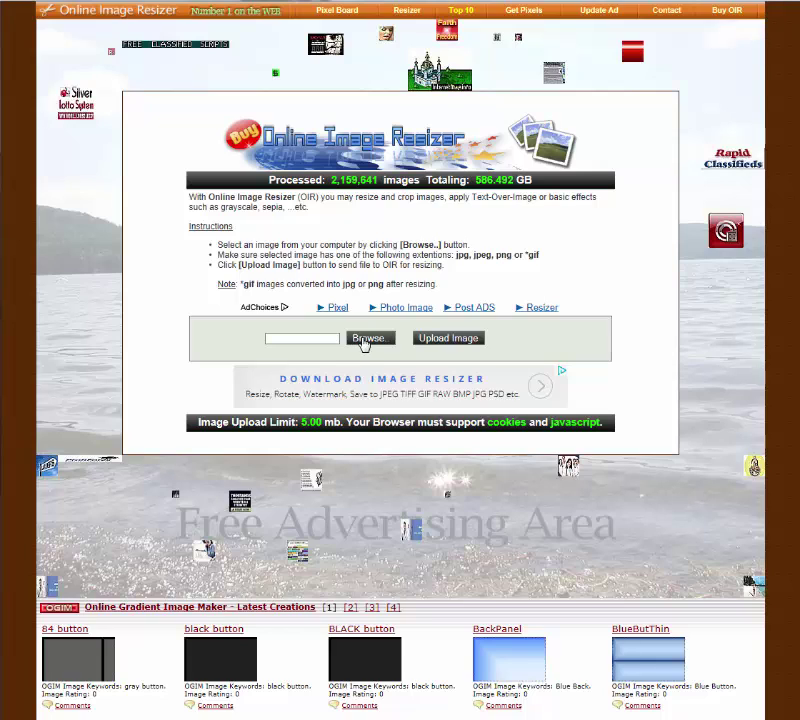
pyautogui.click(277, 345)
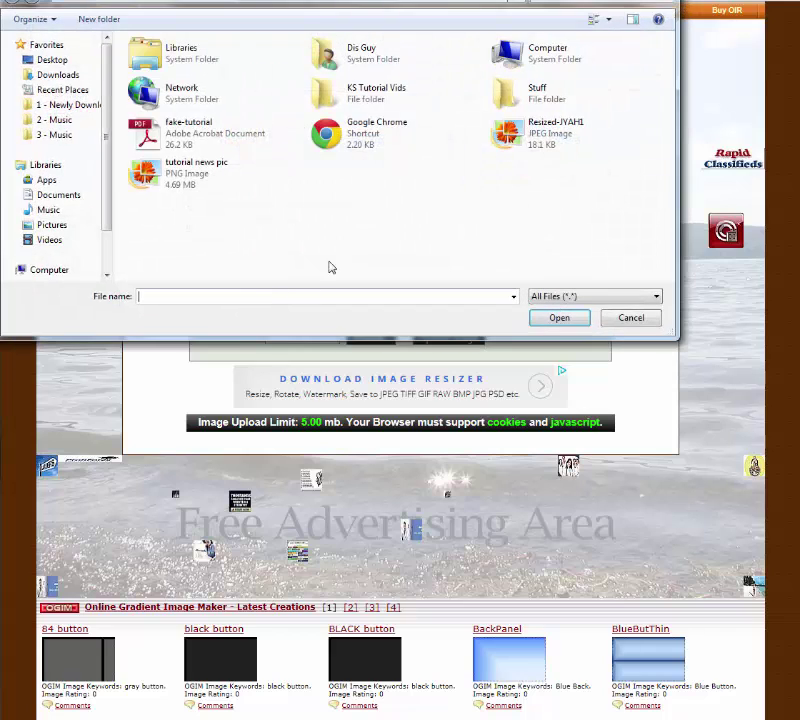
pyautogui.click(182, 180)
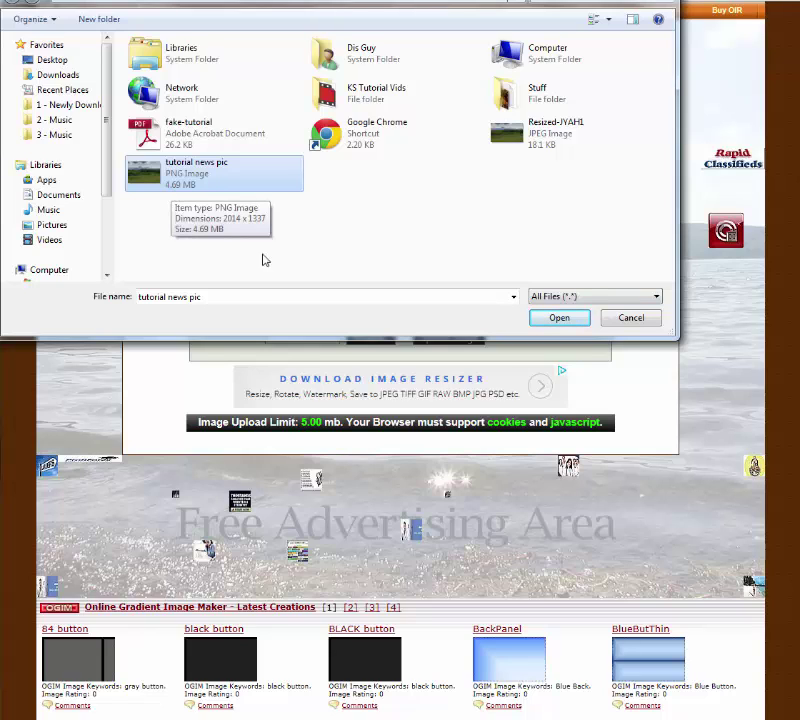
pyautogui.click(556, 318)
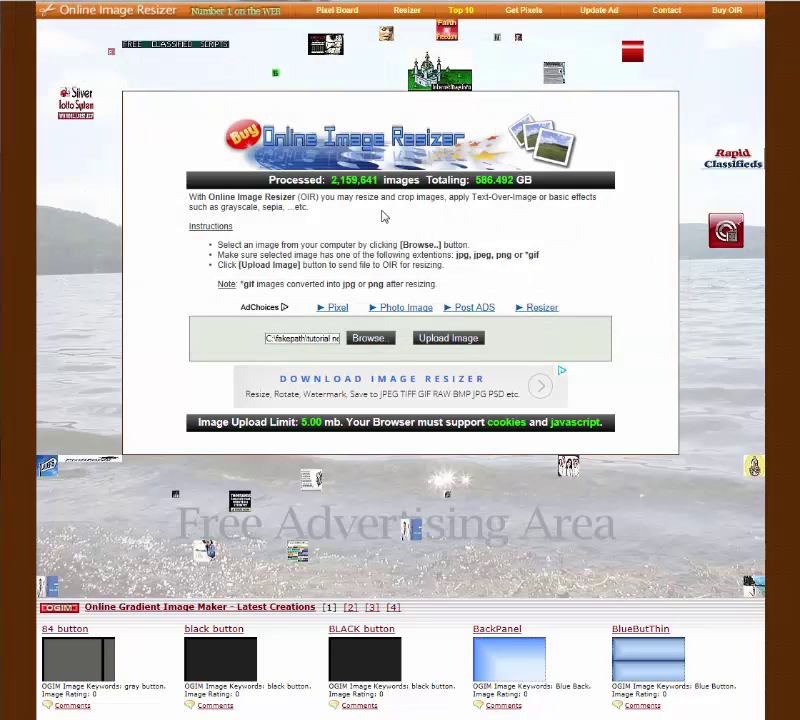
pyautogui.click(441, 338)
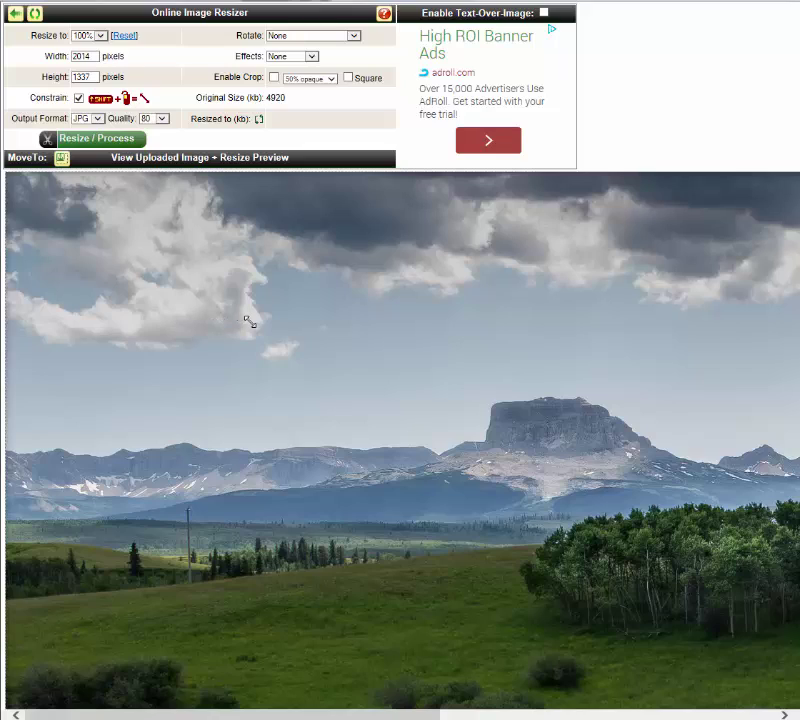
pyautogui.scroll(-4, 249, 322)
pyautogui.scroll(4, 249, 322)
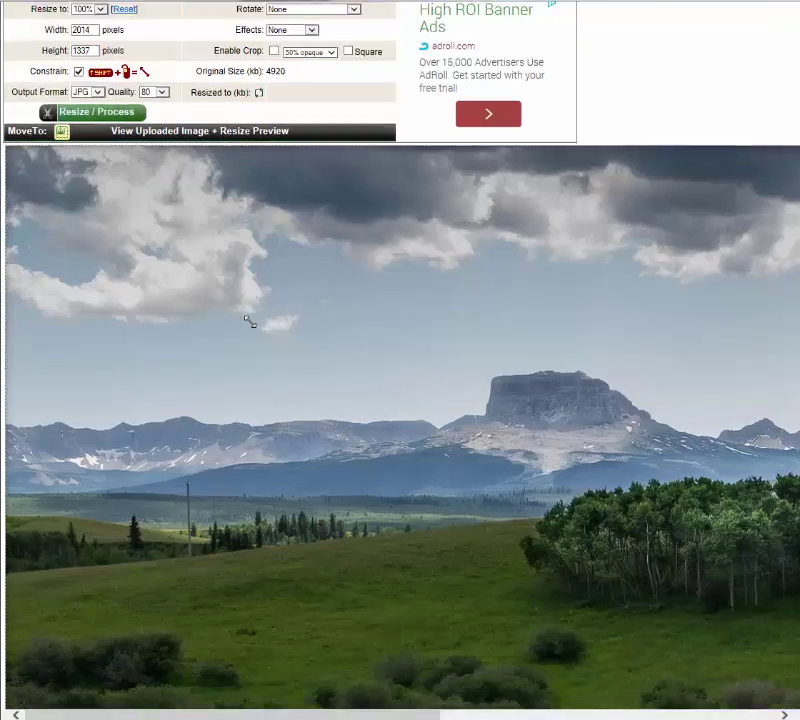
pyautogui.scroll(-1, 249, 322)
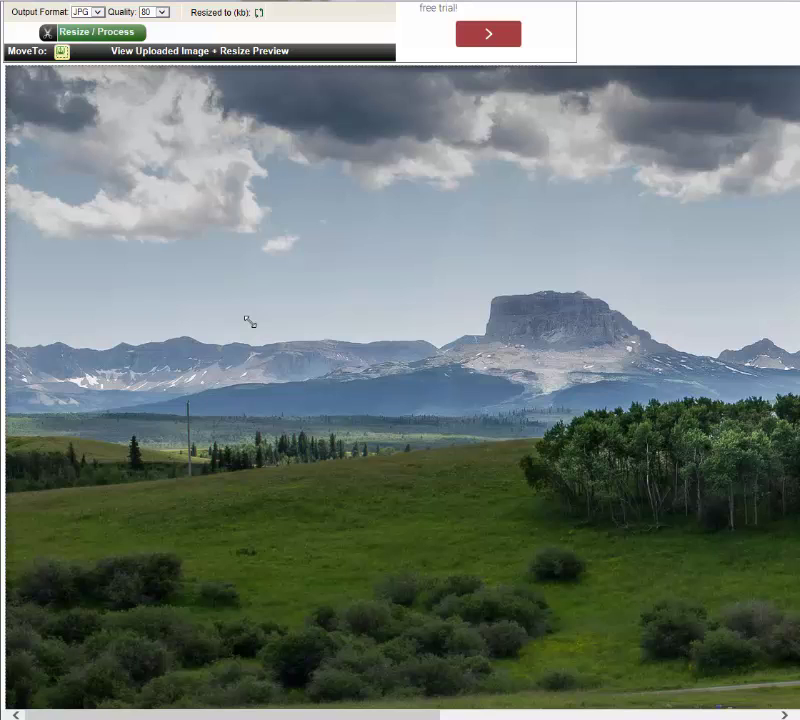
pyautogui.scroll(1, 249, 322)
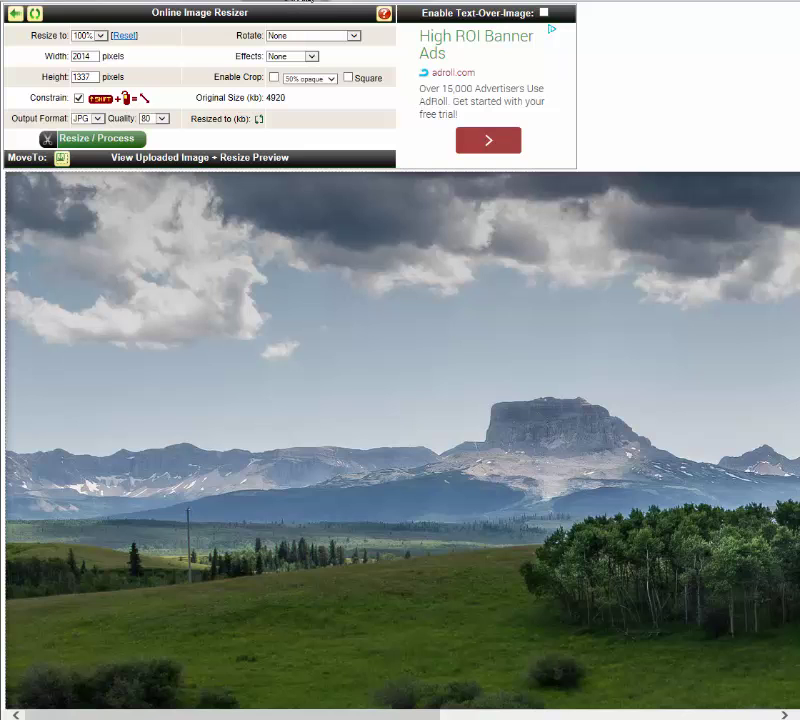
pyautogui.click(306, 1)
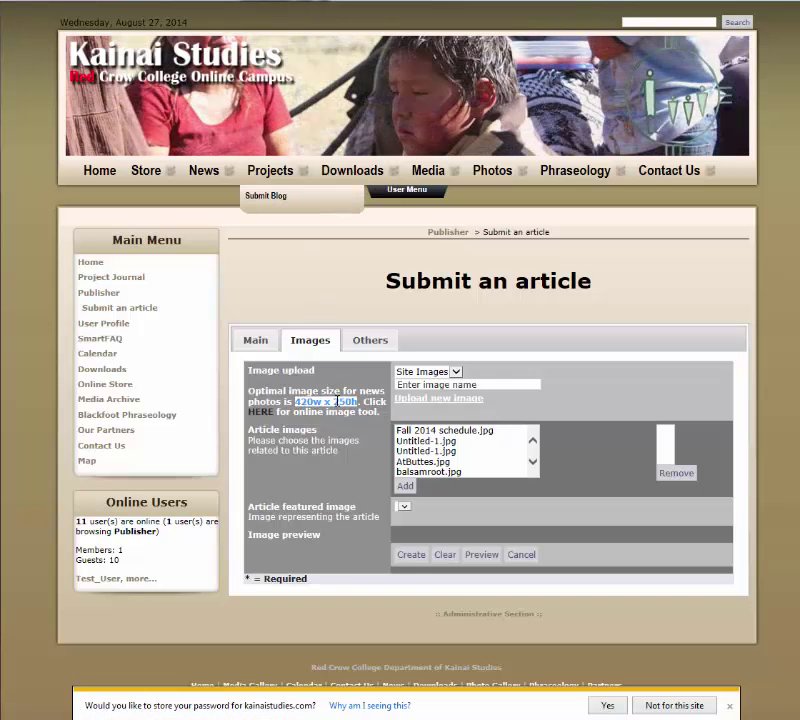
pyautogui.click(436, 2)
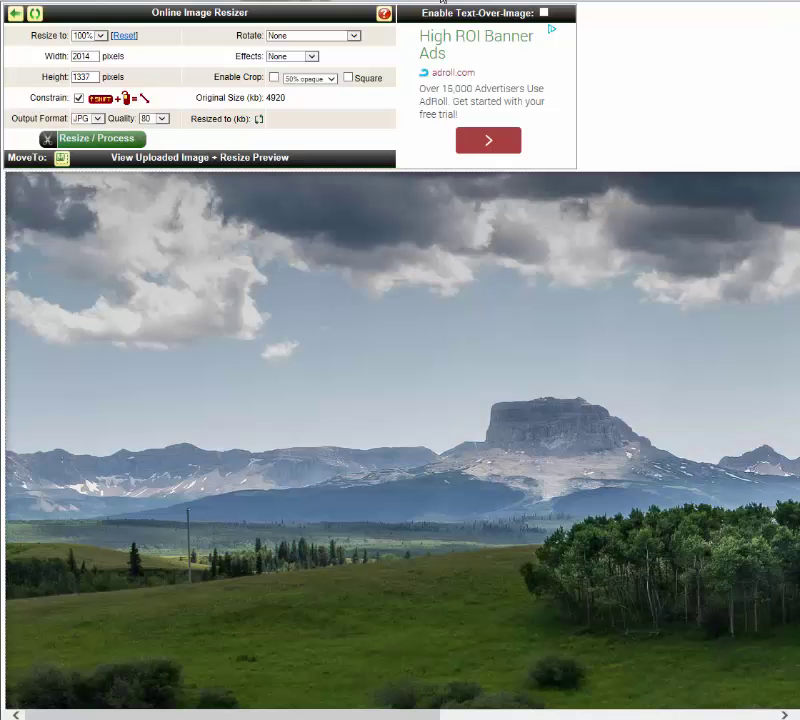
# Step: Change the photo's width from 2014 to 420 and height from 279 to 250 pixels
pyautogui.click(78, 99)
pyautogui.click(79, 99)
pyautogui.moveTo(92, 57); pyautogui.dragTo(68, 57)
pyautogui.write('420')
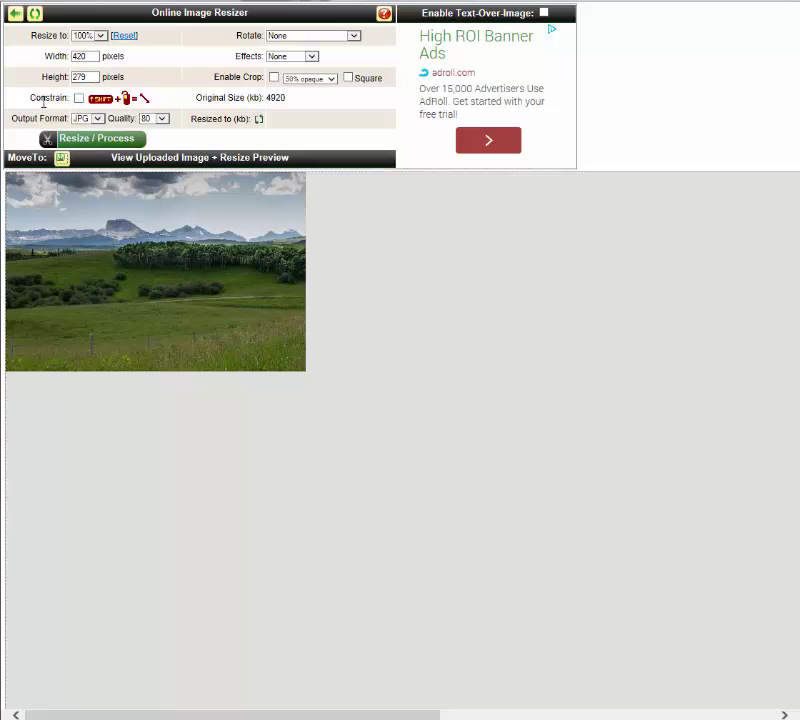
pyautogui.moveTo(90, 77); pyautogui.dragTo(74, 79)
pyautogui.write('250')
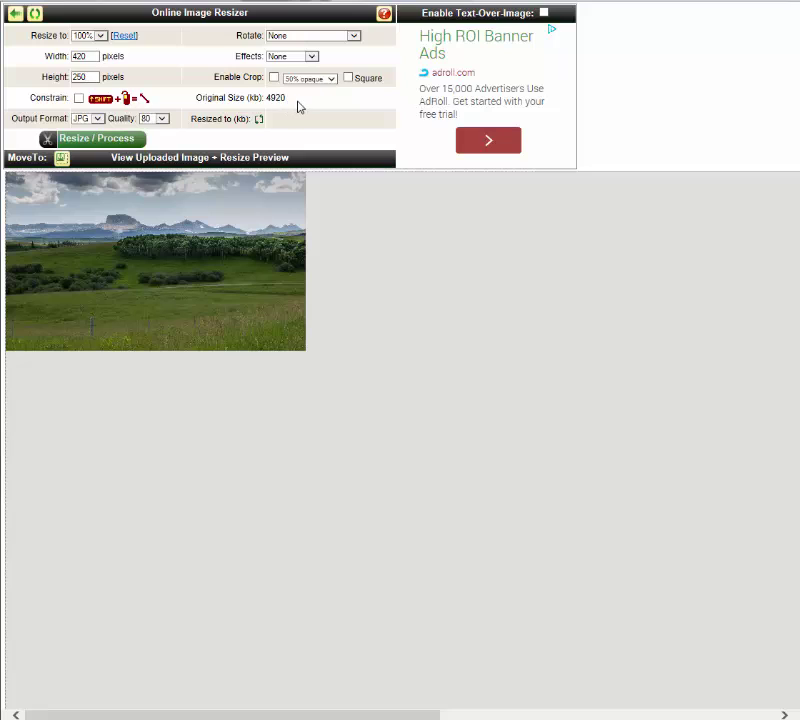
pyautogui.moveTo(296, 104); pyautogui.dragTo(268, 104)
# Step: Process the resize to generate the 420×250 JPG of about 18.5 kb
pyautogui.click(121, 140)
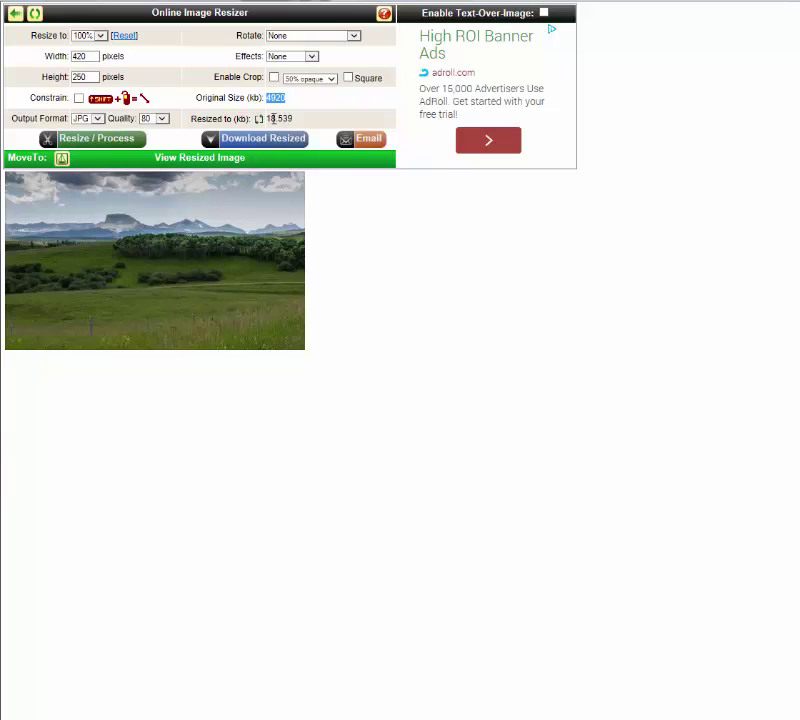
pyautogui.click(298, 121)
# Step: Download the resized image, dismiss the download prompt, and close the resizer tab
pyautogui.click(259, 145)
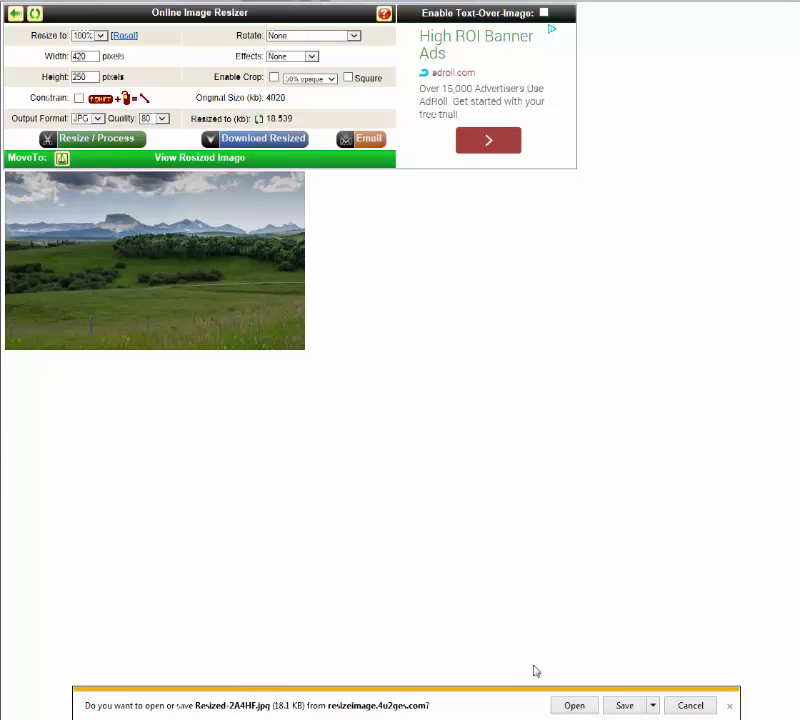
pyautogui.click(684, 708)
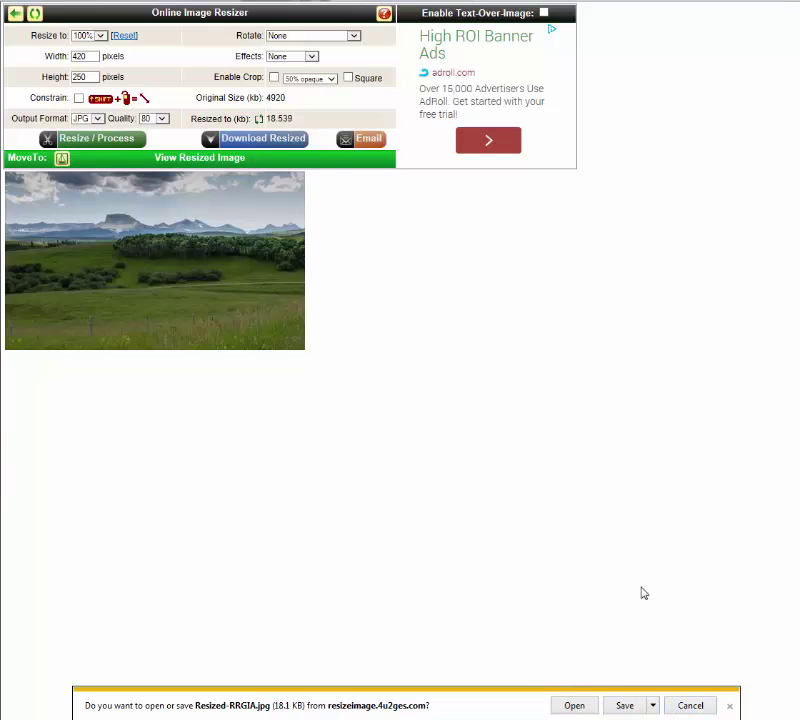
pyautogui.click(685, 705)
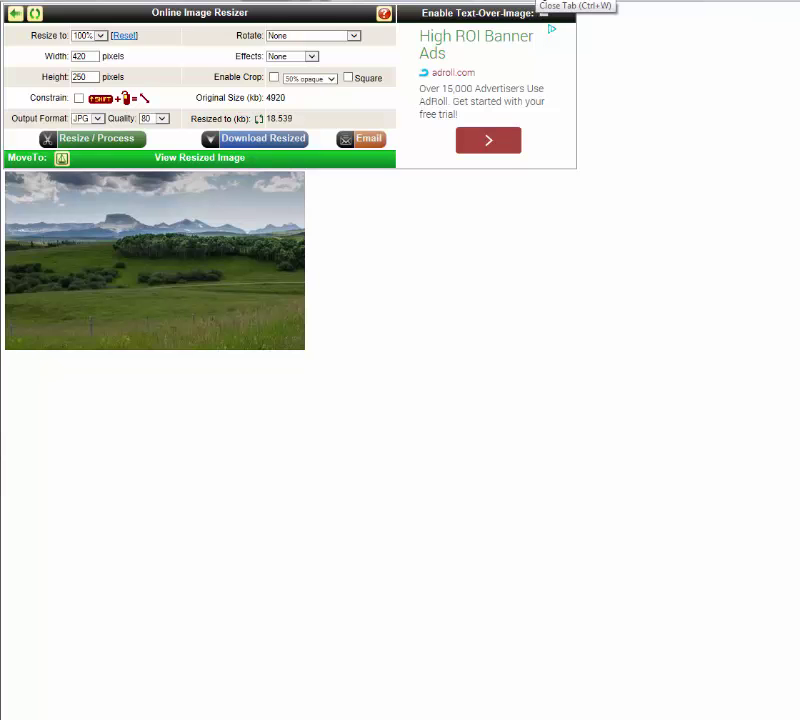
pyautogui.click(540, 1)
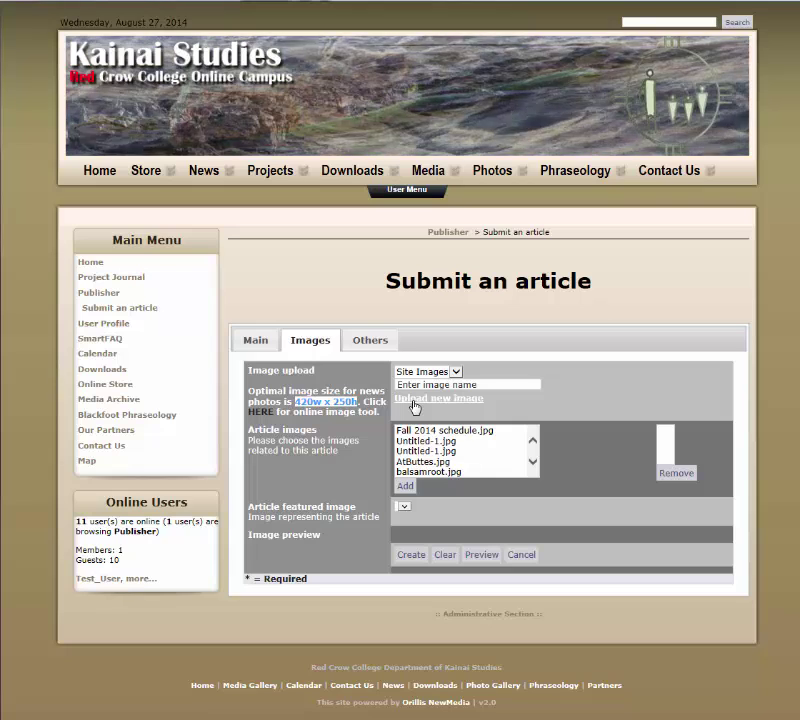
# Step: Upload Resized-JYAH1.jpg from the computer as the article's featured image
pyautogui.click(414, 403)
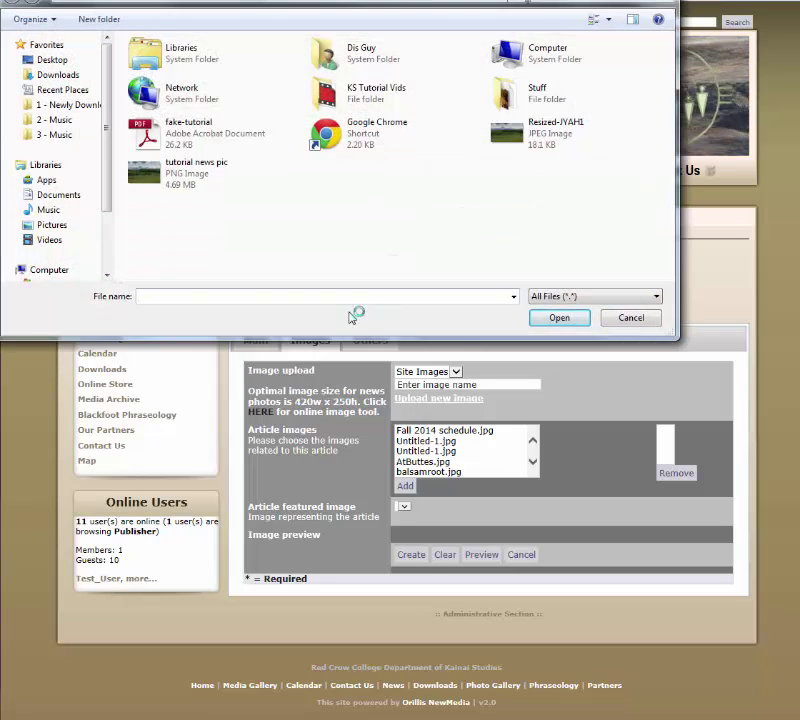
pyautogui.click(512, 142)
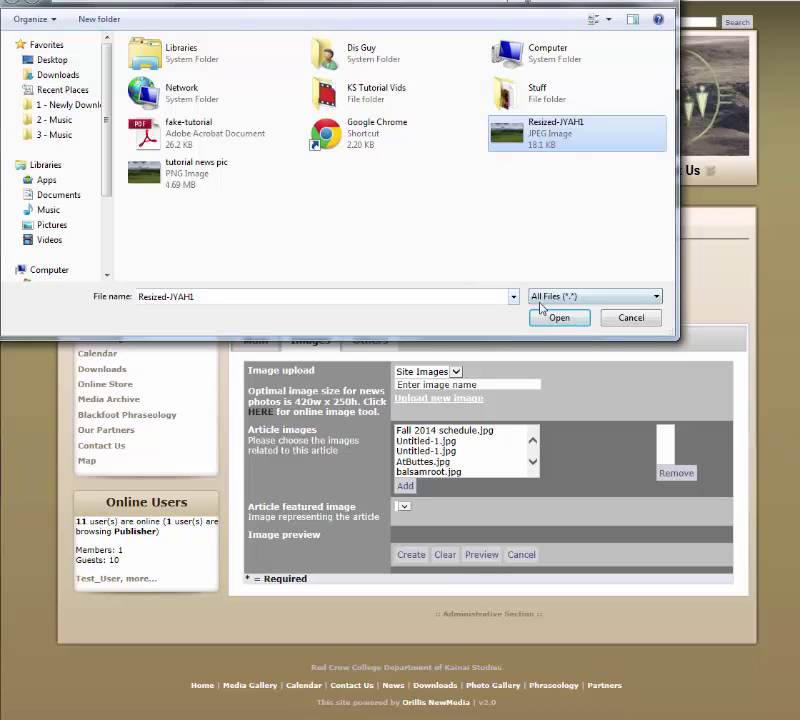
pyautogui.click(547, 315)
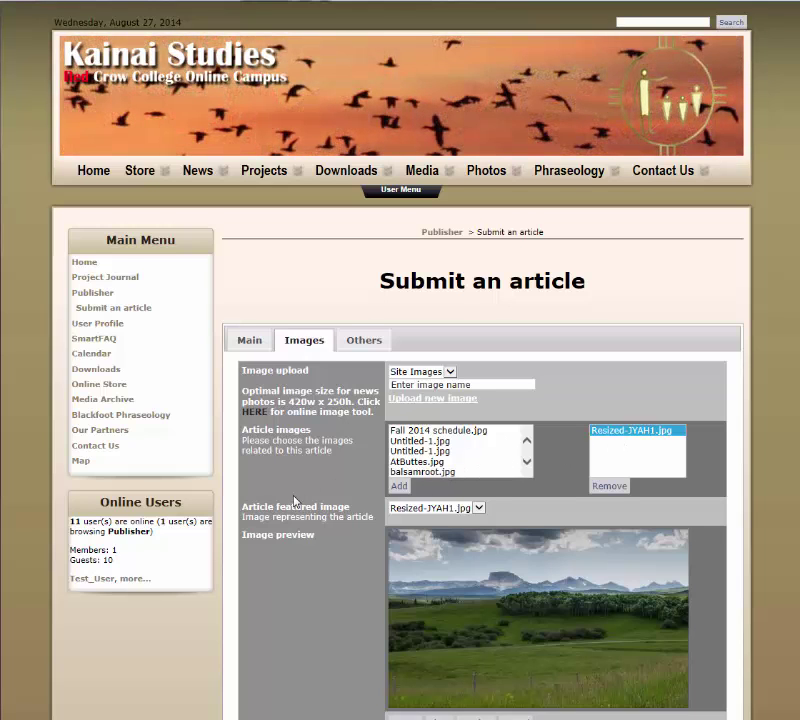
pyautogui.scroll(-2, 293, 501)
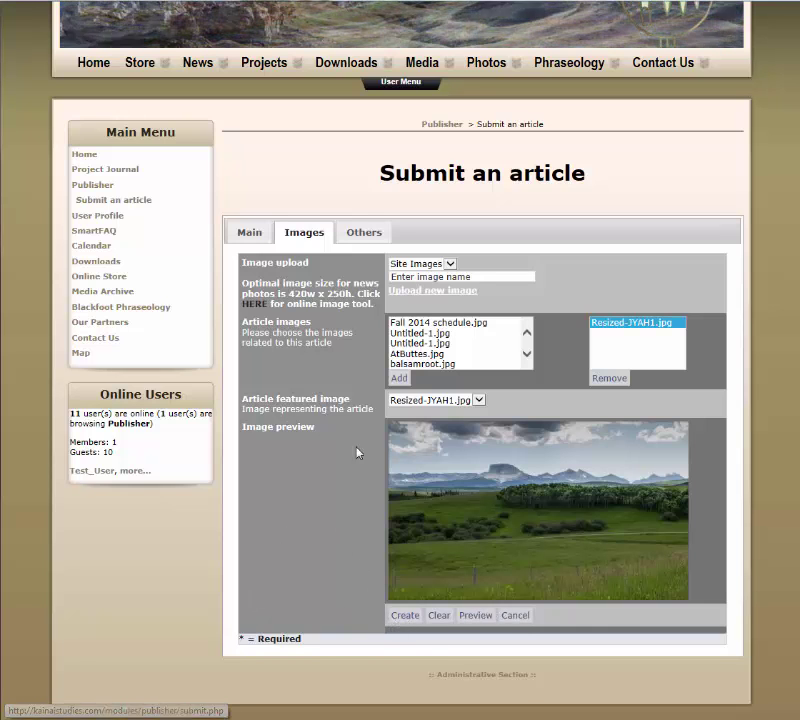
pyautogui.click(250, 234)
pyautogui.scroll(-10, 300, 384)
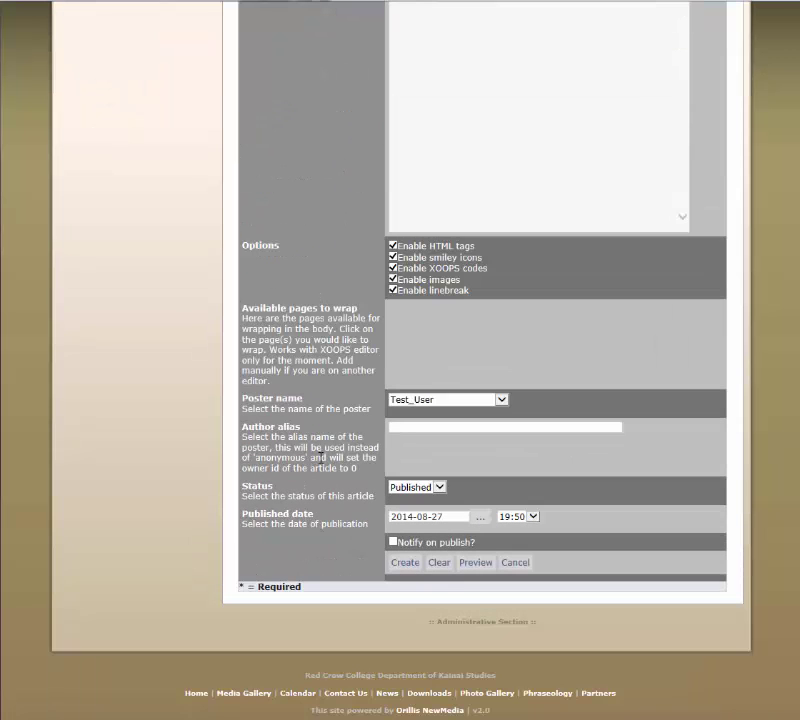
pyautogui.scroll(10, 480, 560)
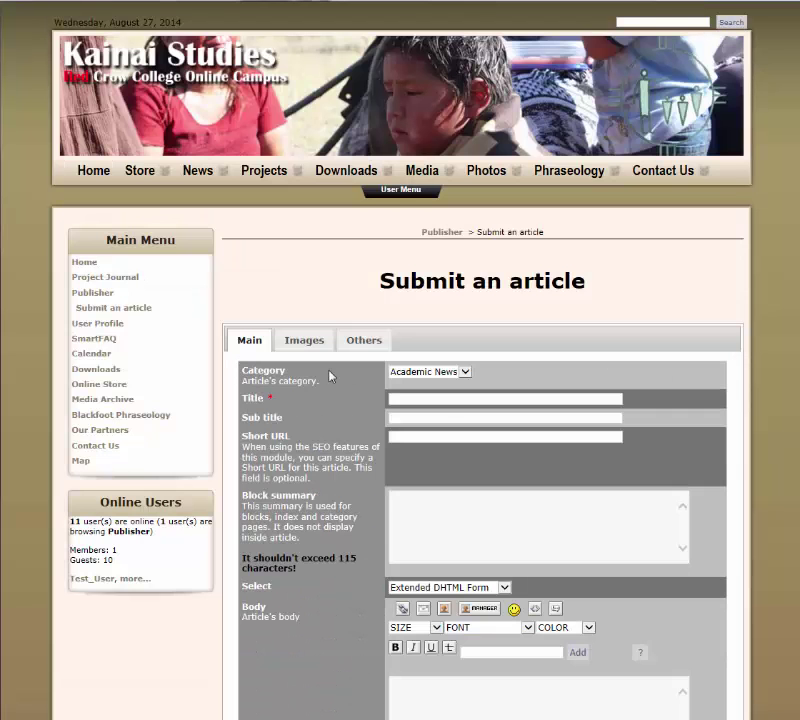
pyautogui.click(305, 341)
pyautogui.scroll(-3, 366, 517)
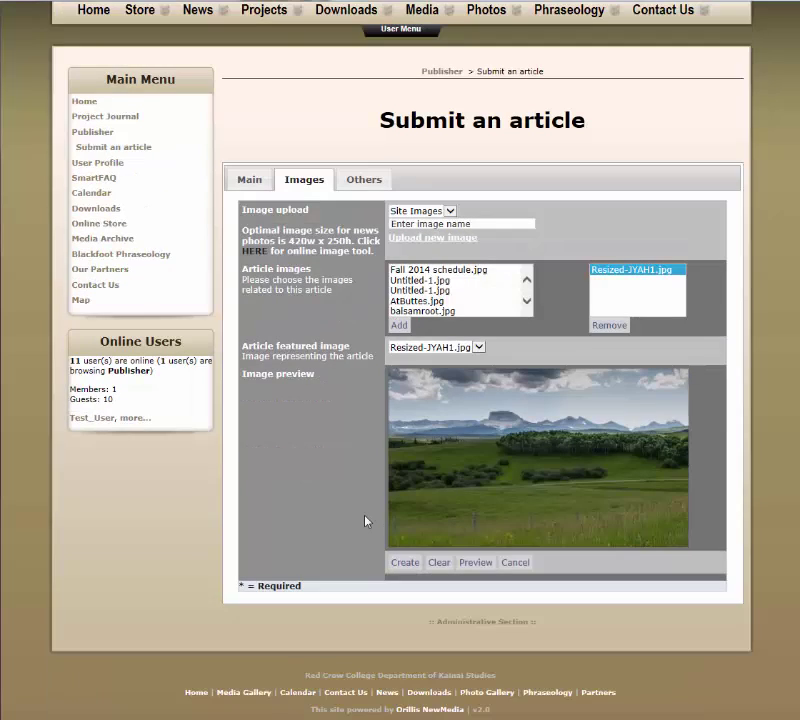
pyautogui.scroll(2, 365, 515)
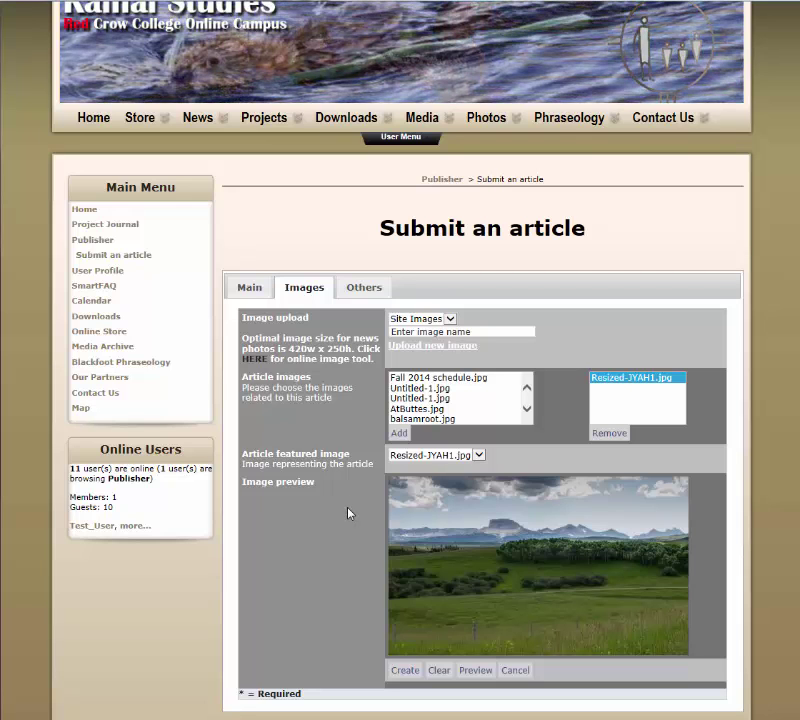
pyautogui.click(250, 289)
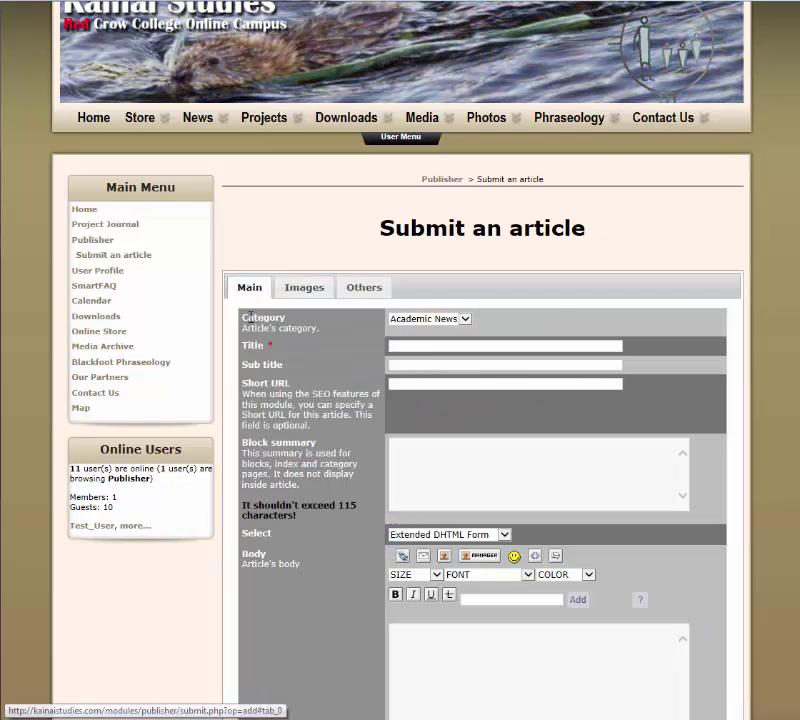
pyautogui.scroll(-2, 365, 560)
pyautogui.scroll(-6, 362, 560)
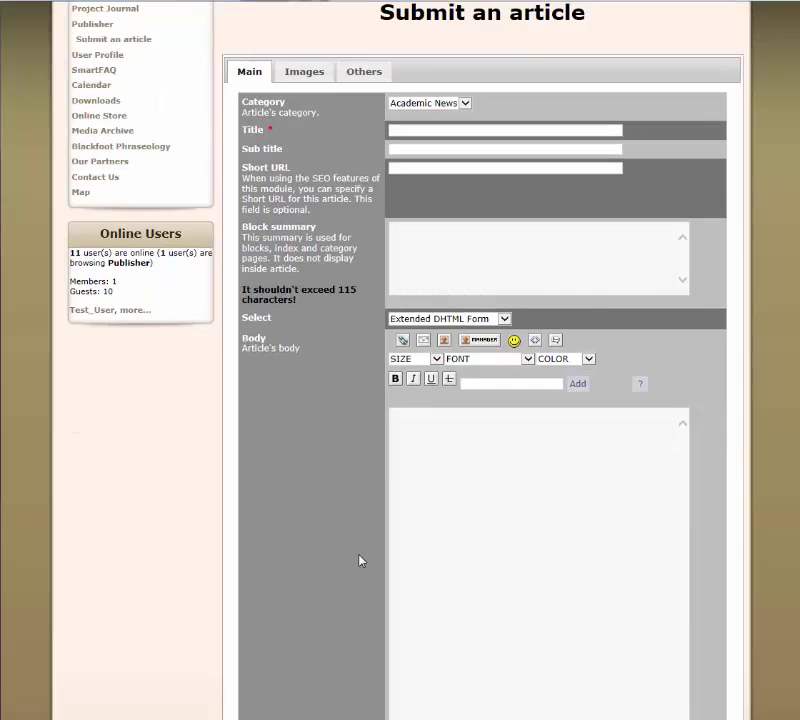
pyautogui.scroll(3, 360, 561)
pyautogui.scroll(5, 360, 561)
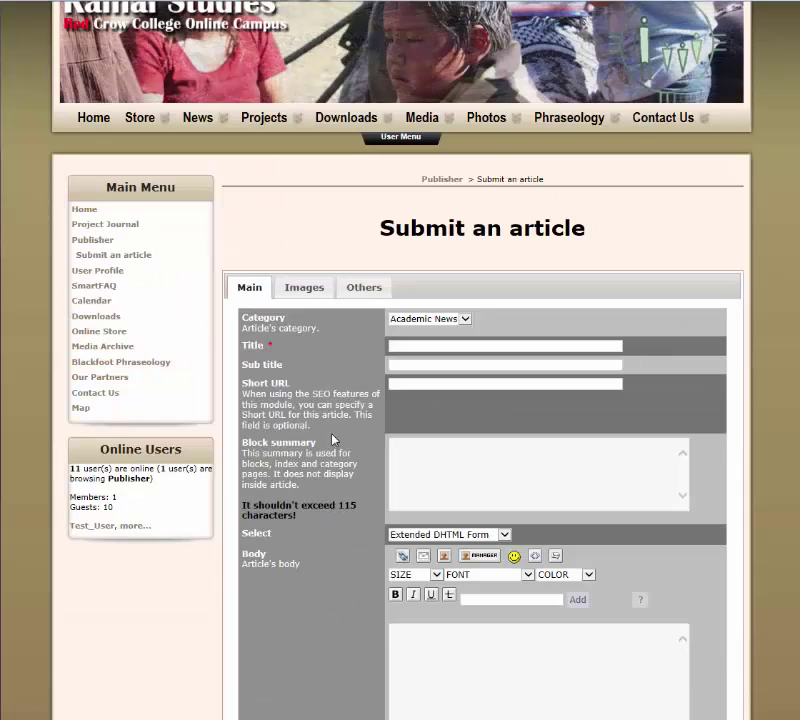
pyautogui.click(304, 290)
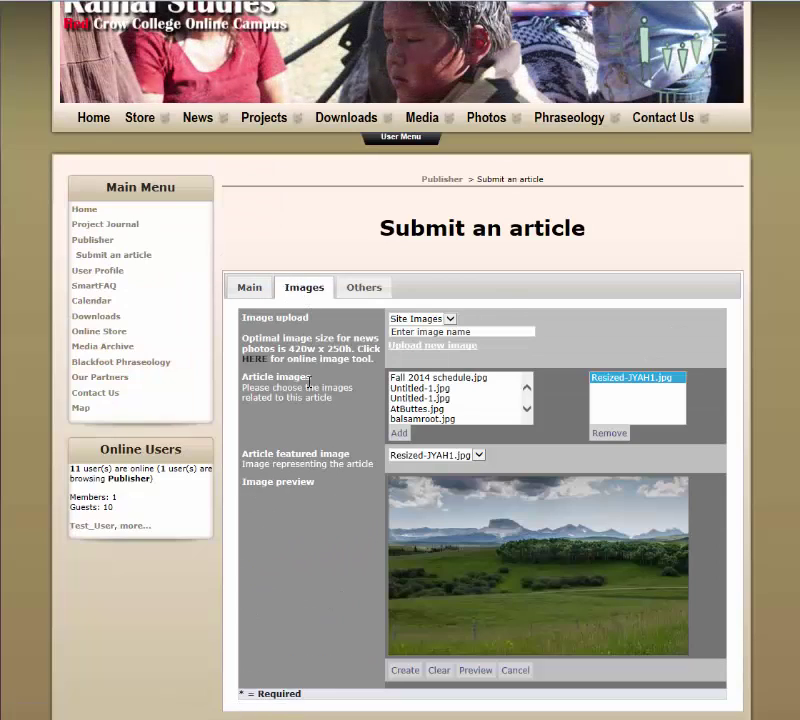